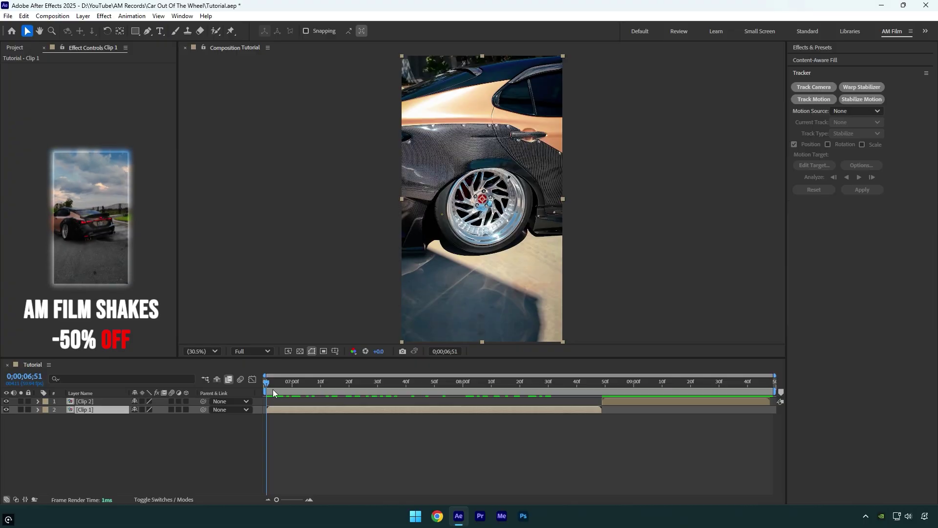
Duplicate Clip 2 and trim the top copy to run only from 0;00;07;29 to 0;00;08;49.
left_click_drag(271, 389, 599, 395)
left_click(617, 403)
key("ctrl+d")
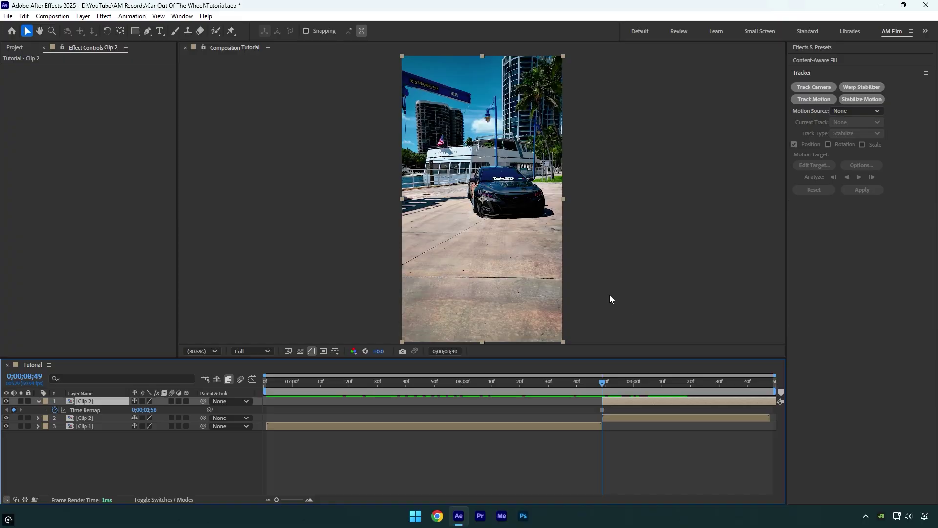
key("shift+Page_Up")
key("shift+Page_Up")
key("shift+Page_Up")
key("shift+Page_Up")
key("shift+Page_Up")
key("shift+Page_Up")
key("shift+Page_Up")
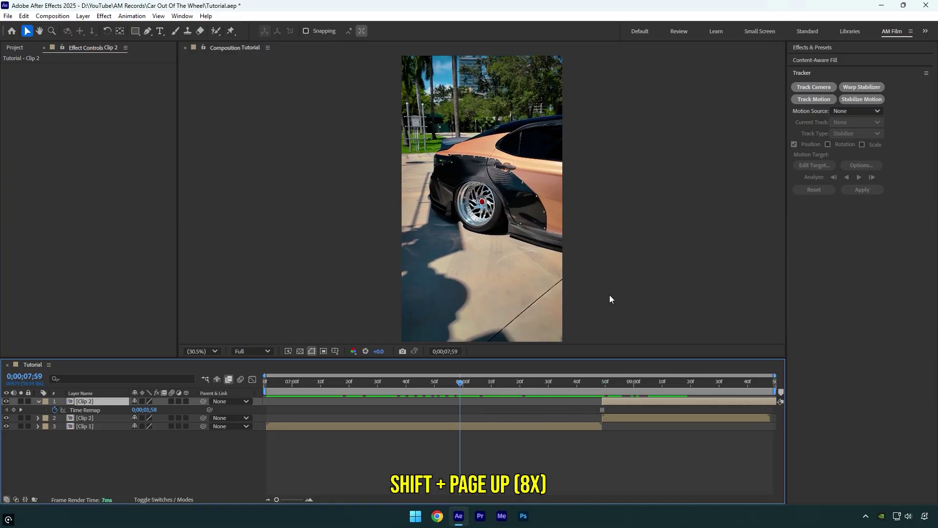
key("shift+Page_Up")
left_click_drag(675, 400, 455, 414)
left_click_drag(573, 386, 467, 386)
key("ctrl+shift+d")
key("Delete")
Draw a closed Pen-tool mask around the car on the short Clip 2 copy.
left_click(467, 402)
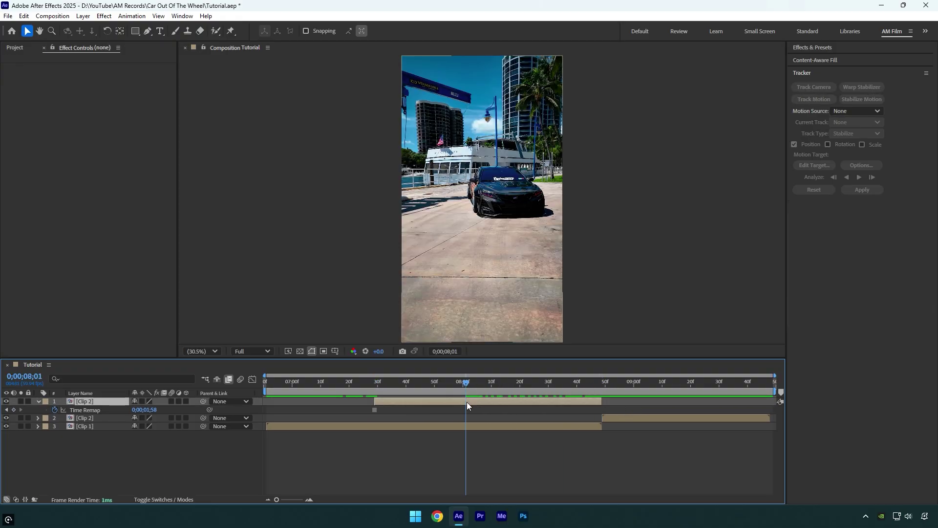
left_click(148, 31)
key("period")
key("period")
key("period")
key("period")
key("period")
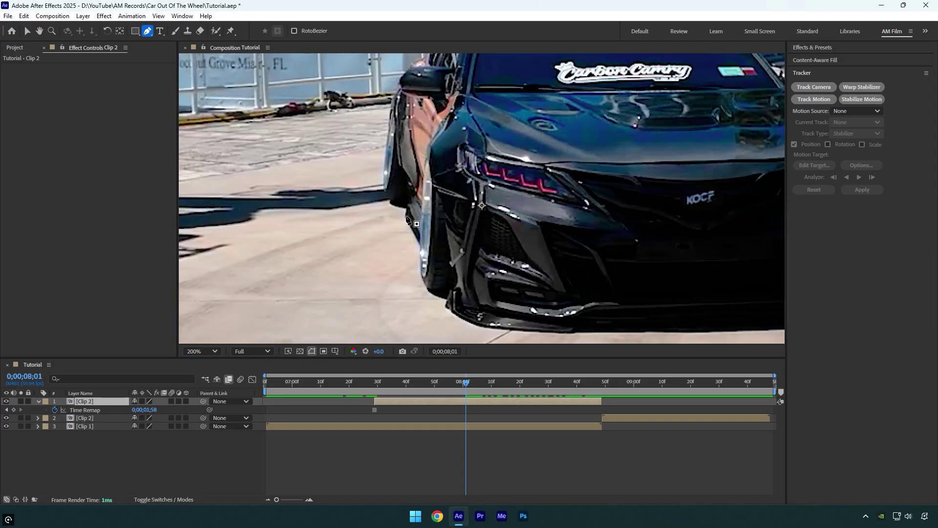
left_click(406, 215)
left_click(415, 236)
left_click(425, 284)
left_click(444, 294)
left_click(447, 306)
left_click(459, 316)
key("comma")
key("comma")
key("comma")
key("comma")
key("comma")
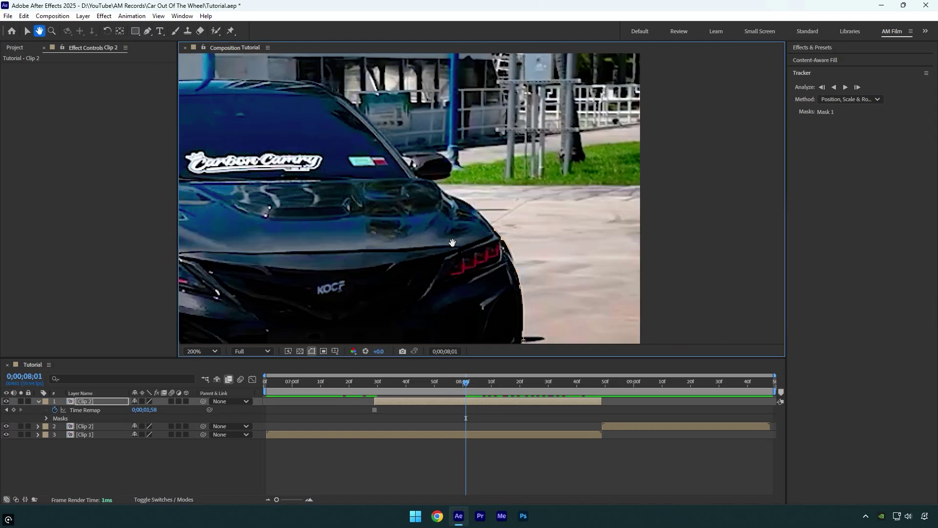
key("v")
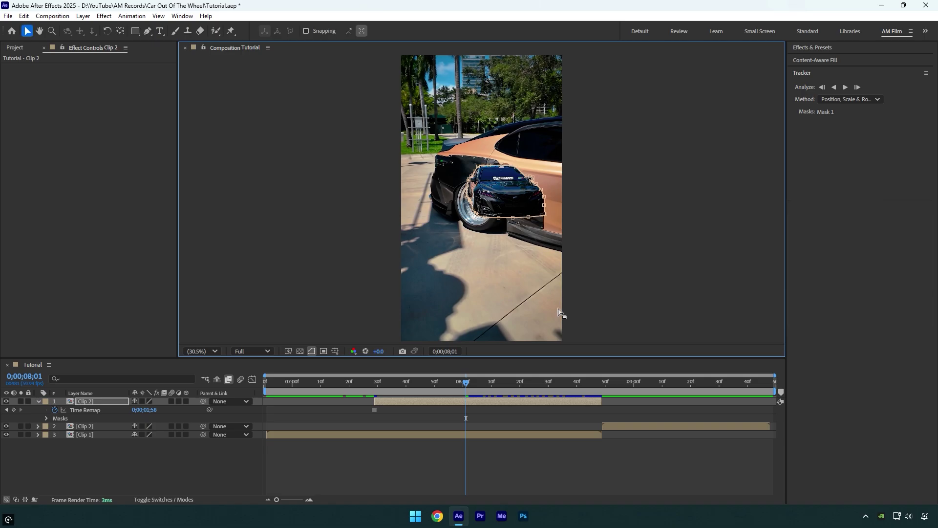
Pre-compose the masked layer as 'Car only', keeping all attributes.
right_click(453, 401)
left_click(492, 335)
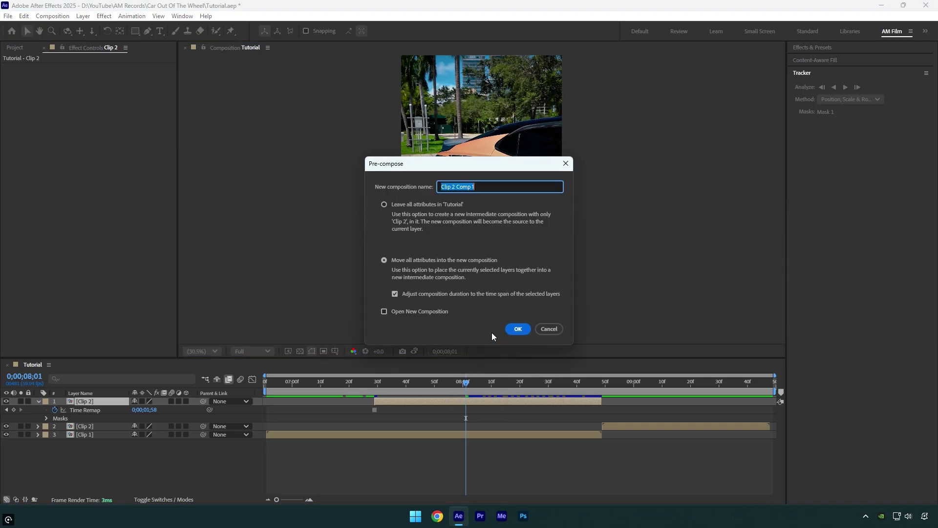
type("Car only")
left_click(468, 262)
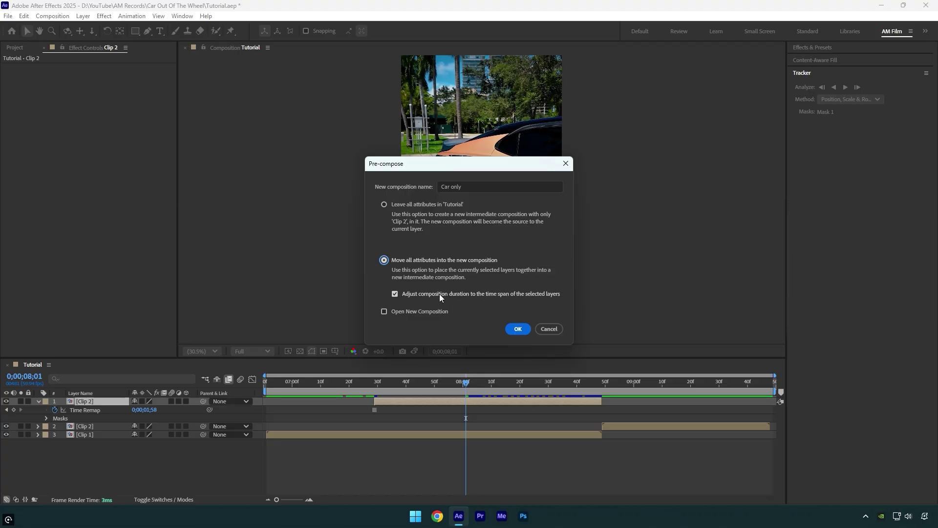
Confirm the Car only pre-comp, then apply Mocha AE to Clip 1 at its start and launch Mocha.
left_click(522, 329)
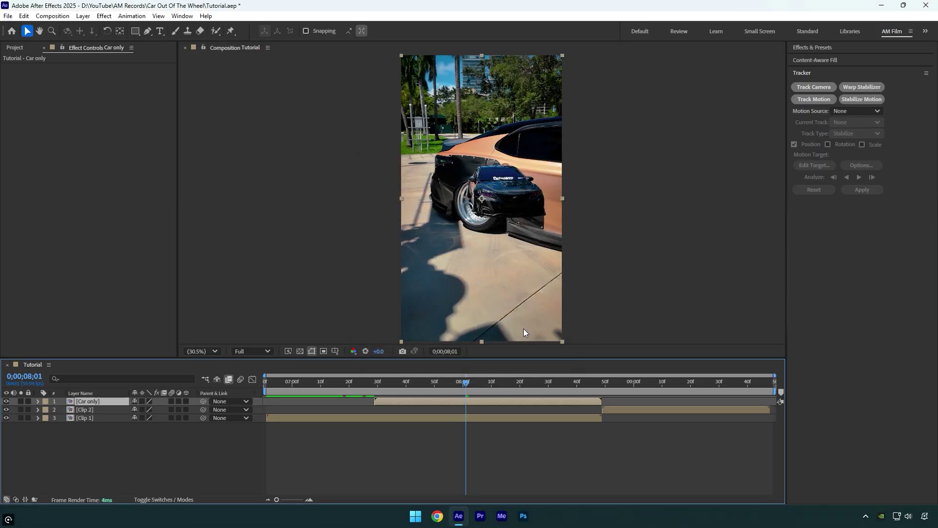
left_click_drag(462, 383, 265, 384)
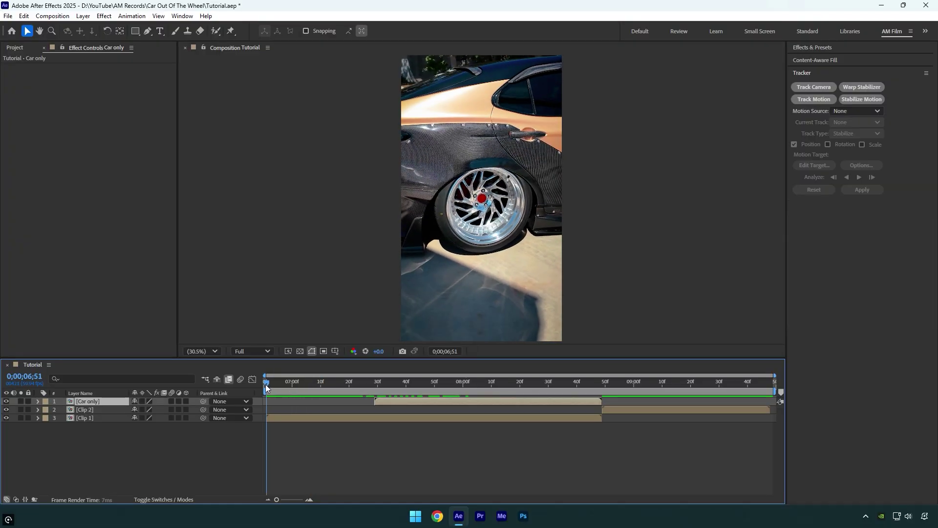
left_click(282, 420)
key("ctrl+space")
type("mocha")
key("Return")
left_click(63, 93)
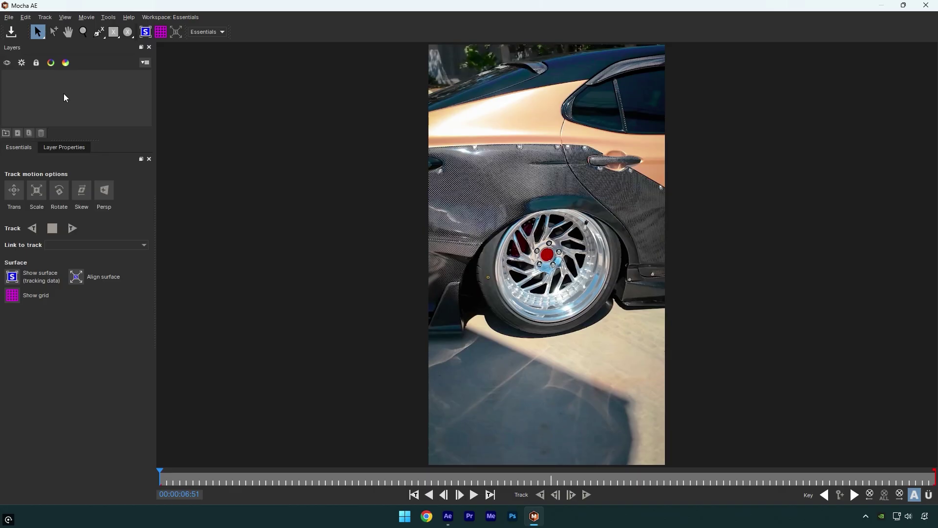
Draw an ellipse around the wheel, fit its points to the tyre, and track it forward.
left_click(127, 34)
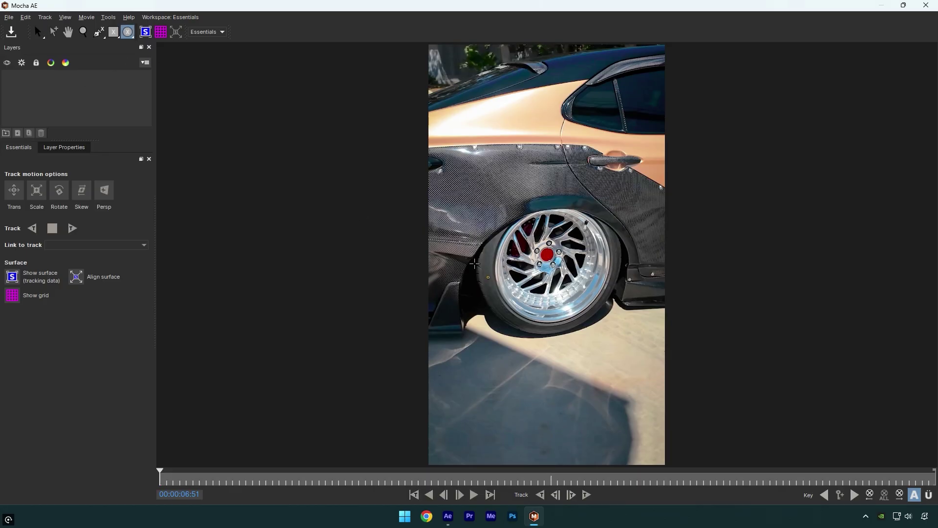
left_click_drag(523, 252, 606, 318)
scroll(578, 259, "up", 3)
key("s")
left_click_drag(458, 201, 463, 208)
left_click_drag(464, 338, 456, 348)
left_click_drag(538, 359, 533, 374)
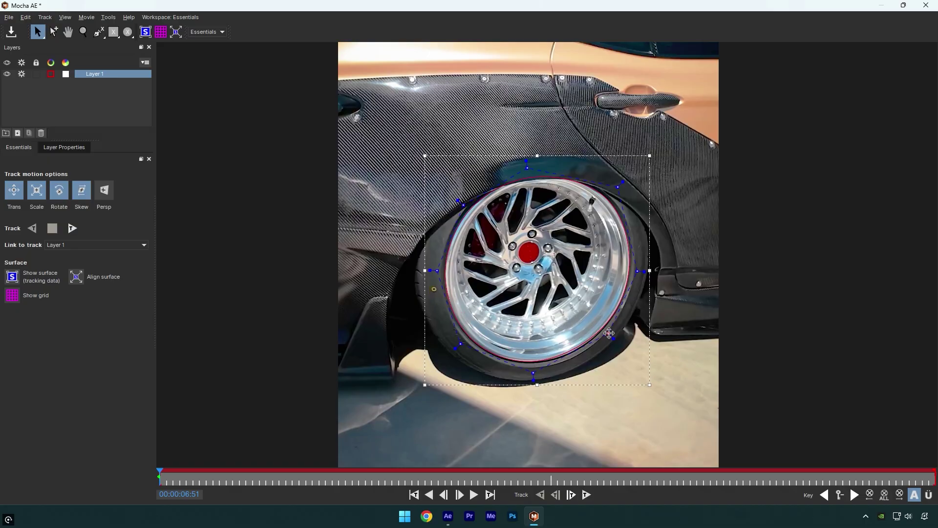
left_click(72, 228)
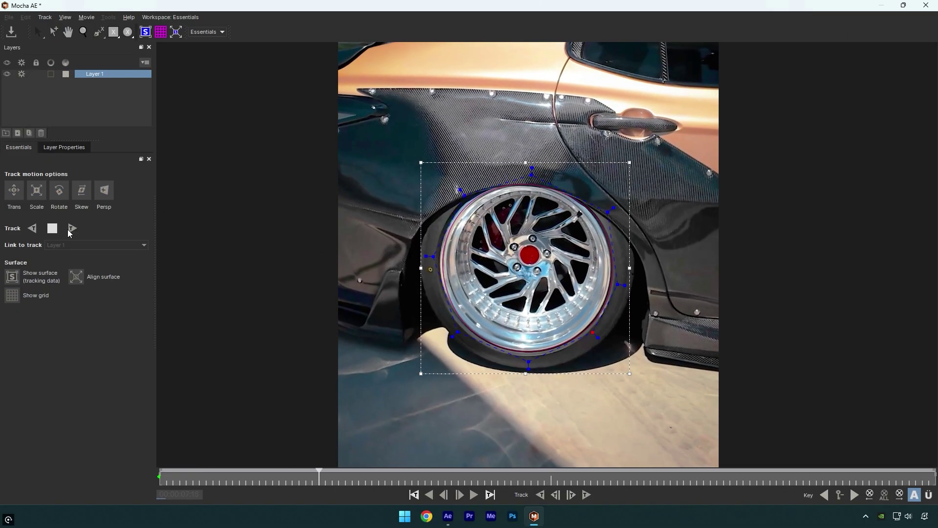
Save the wheel track, close Mocha, and create AE masks from the tracked shape.
left_click(11, 32)
left_click(926, 5)
left_click(13, 105)
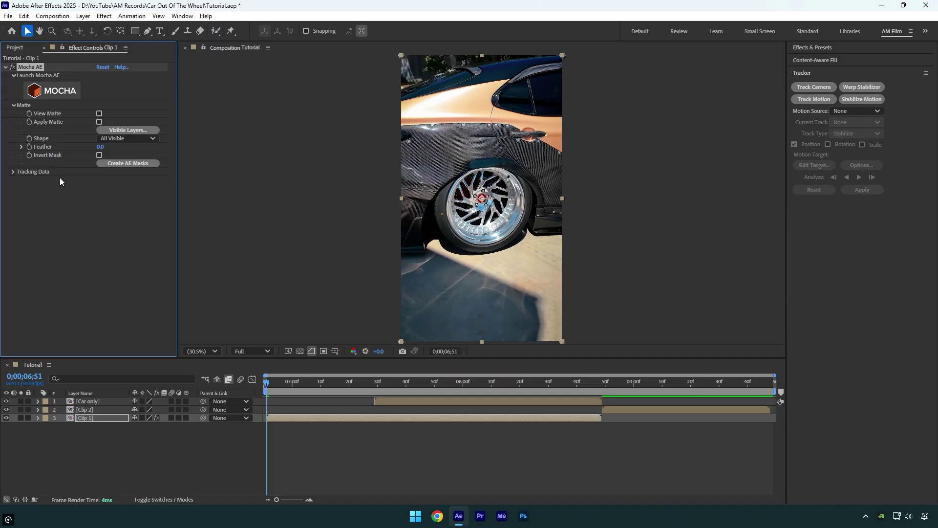
left_click(127, 164)
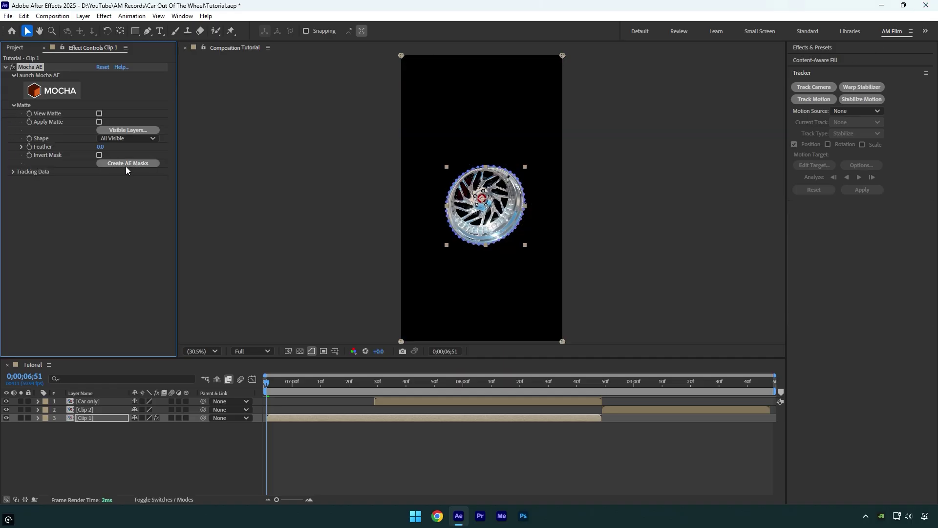
Duplicate the masked Clip 1 layer and set the top copy's mask to Subtract.
left_click(96, 417)
key("ctrl+d")
key("m")
left_click(141, 427)
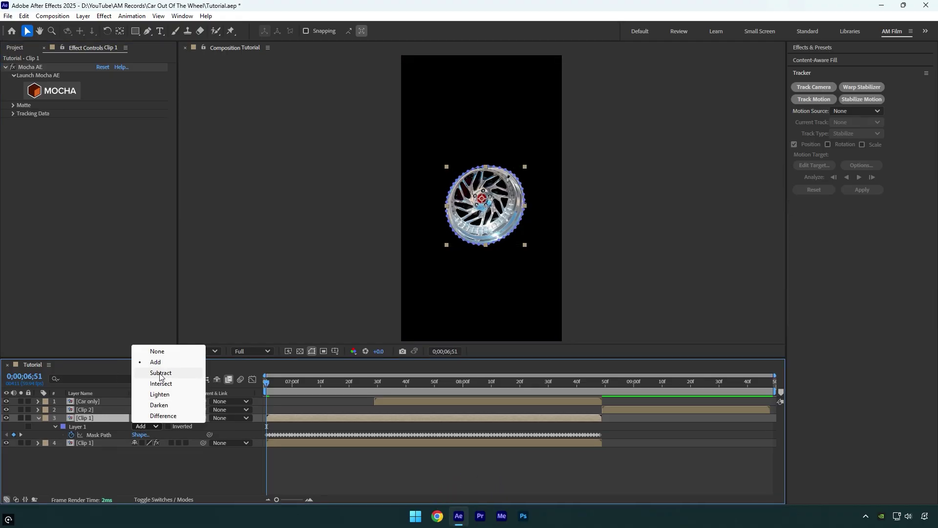
left_click(159, 373)
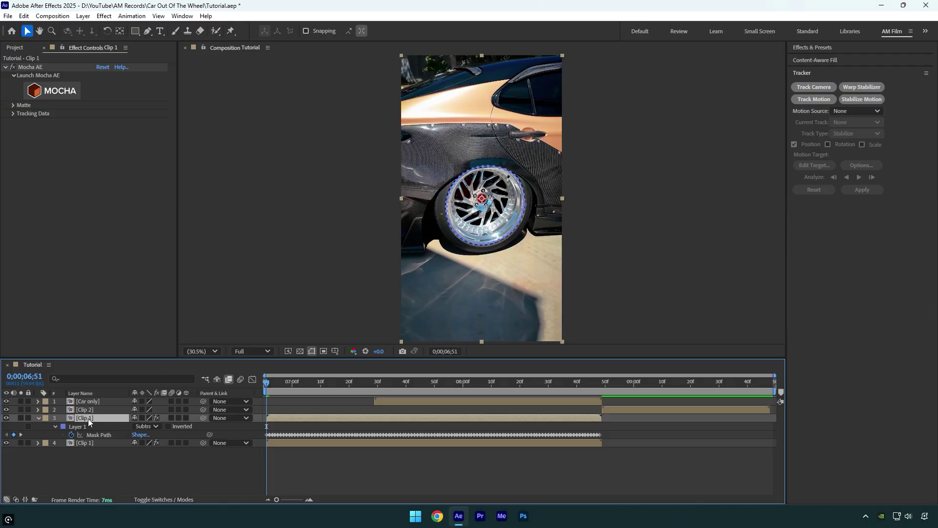
Rename the layers 'Car' and 'Wheel', hide Wheel, and preview the cut-out.
type("Car")
key("Return")
left_click(88, 443)
key("Return")
type("Wheel")
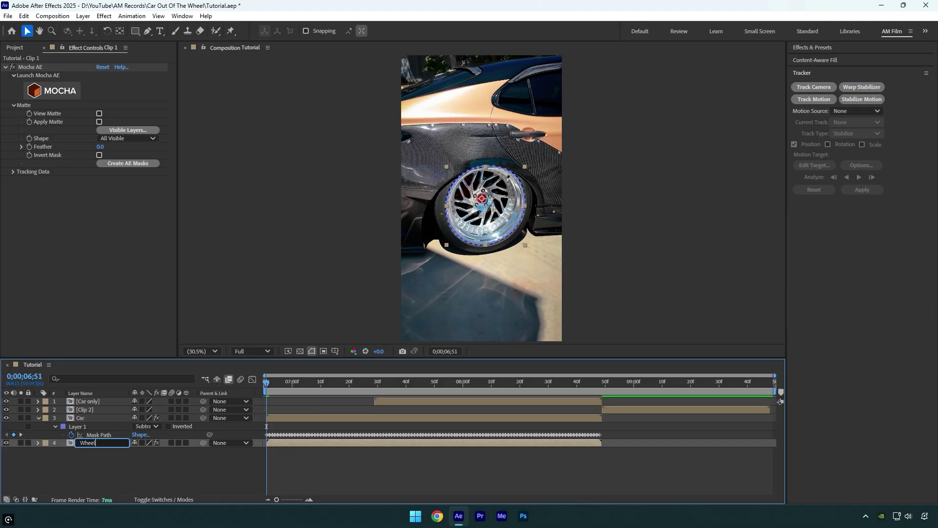
key("Return")
left_click(78, 425)
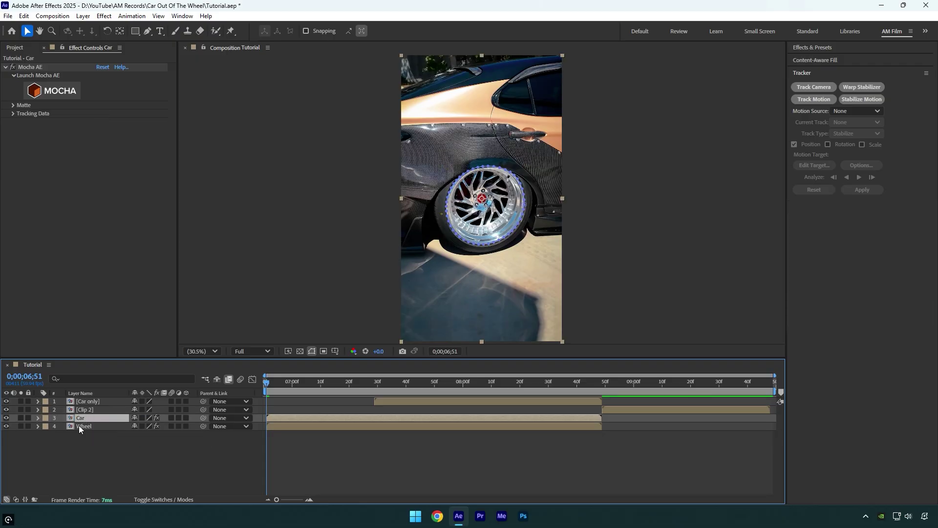
left_click(6, 426)
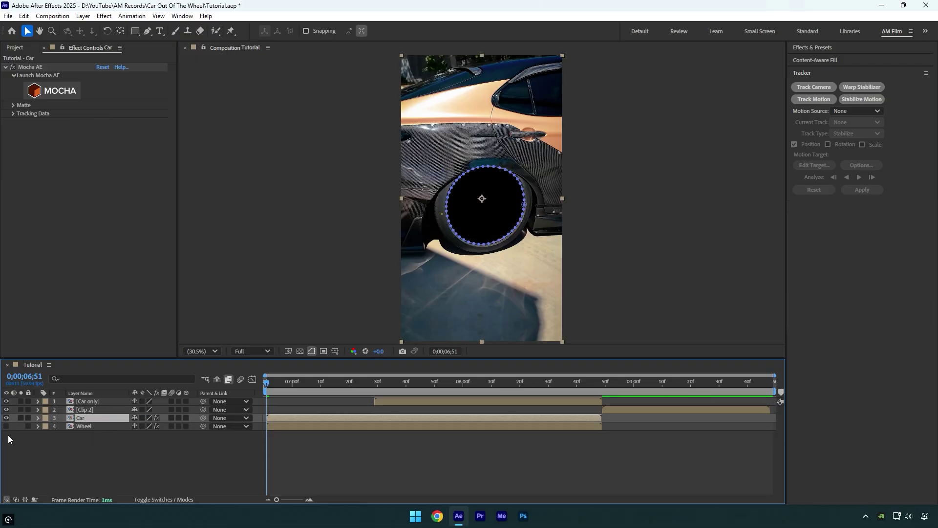
left_click_drag(282, 385, 386, 389)
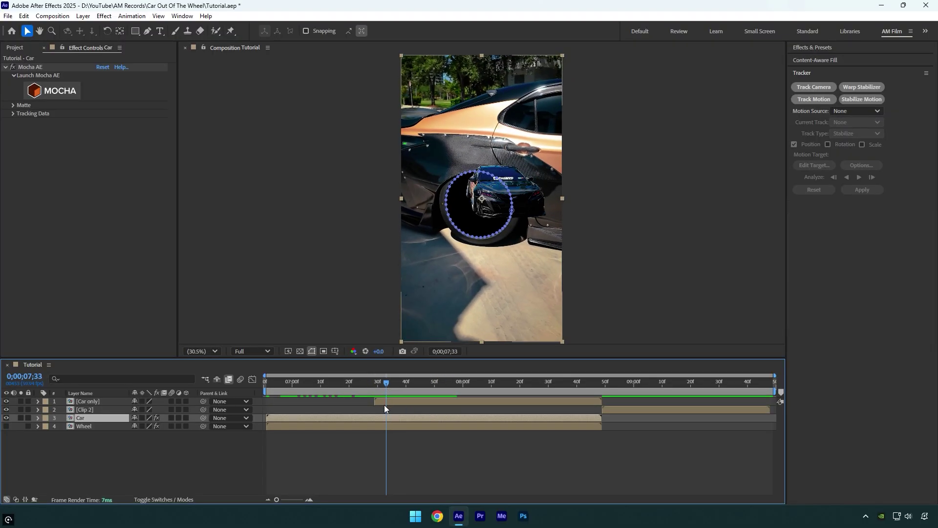
left_click(384, 403)
Make Car only 3D, key Position at 0;00;08;49, and at 0;00;07;29 push it back, down and left into the wheel.
left_click(186, 401)
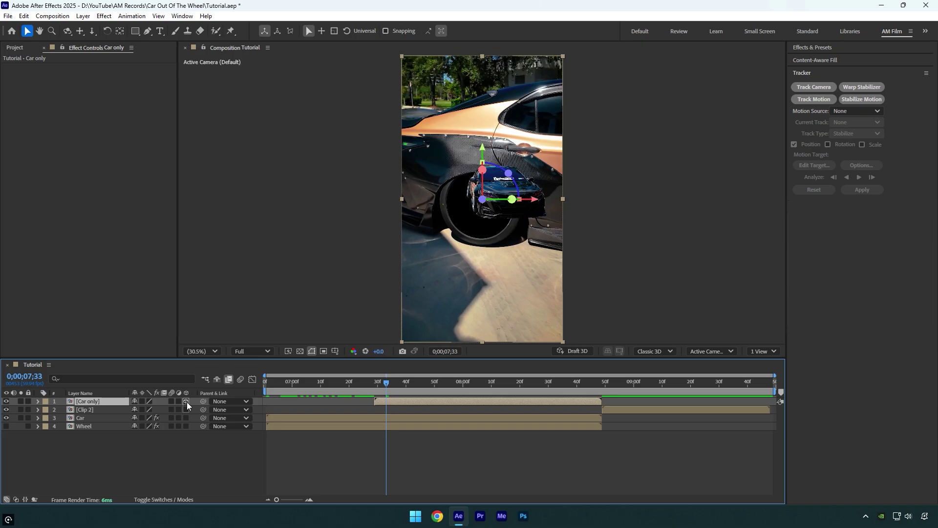
key("p")
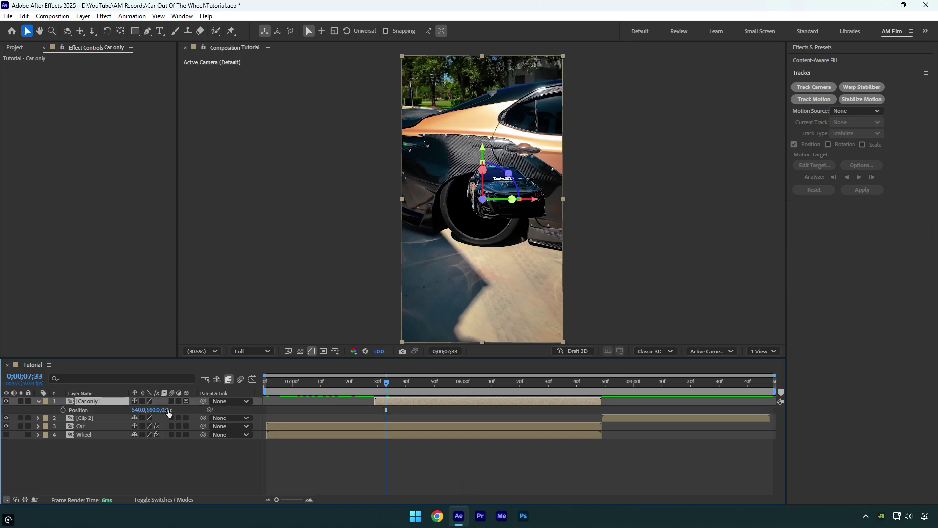
left_click_drag(391, 386, 602, 387)
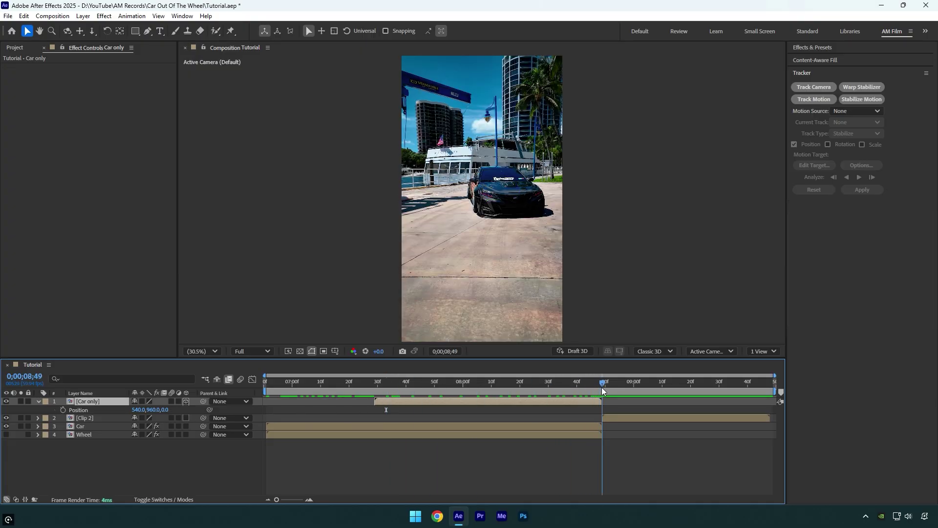
left_click(63, 410)
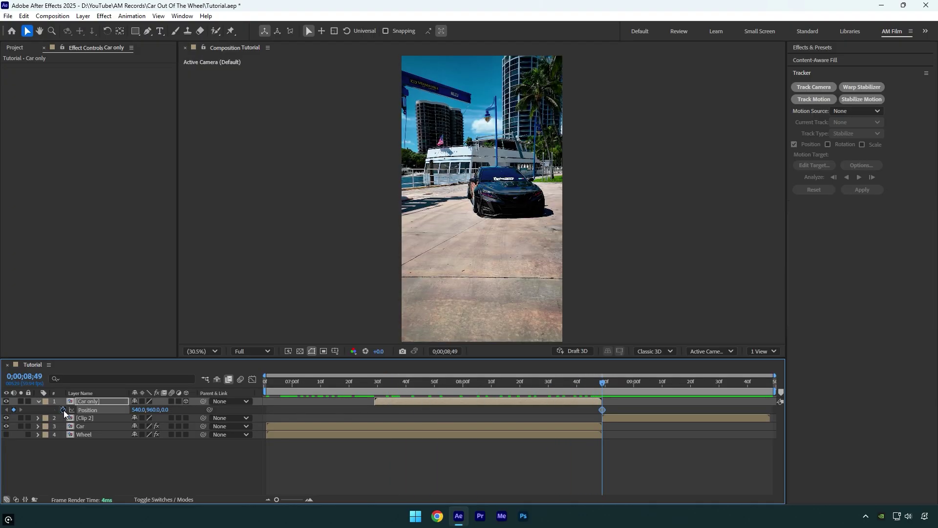
left_click(375, 392)
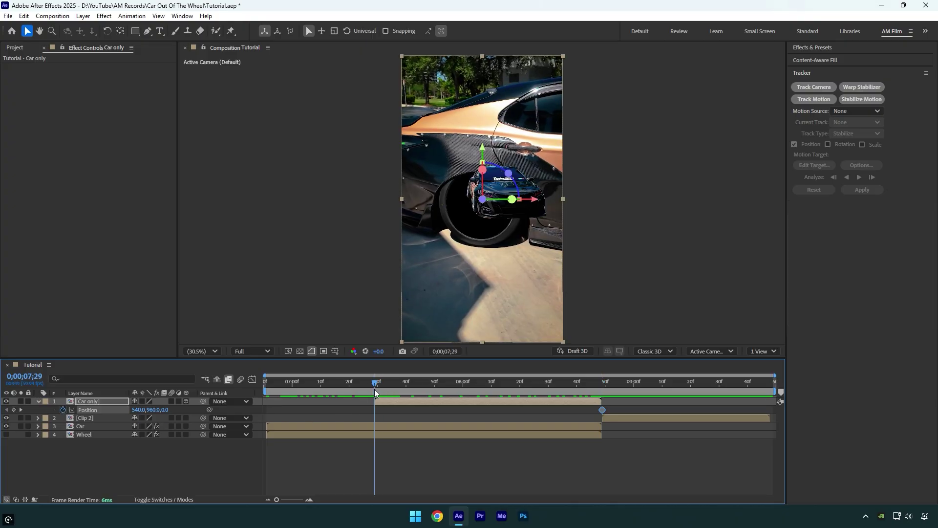
left_click_drag(165, 409, 313, 397)
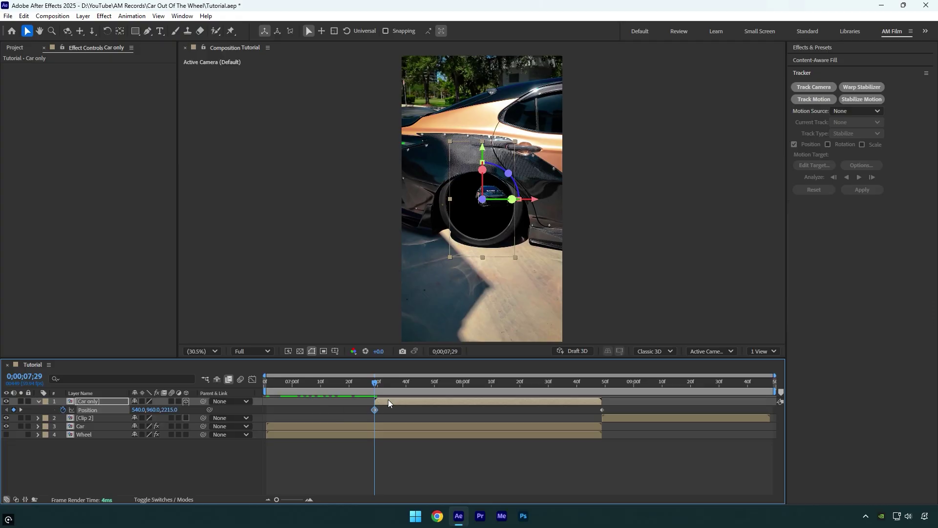
left_click_drag(483, 152, 483, 161)
left_click_drag(536, 209, 523, 214)
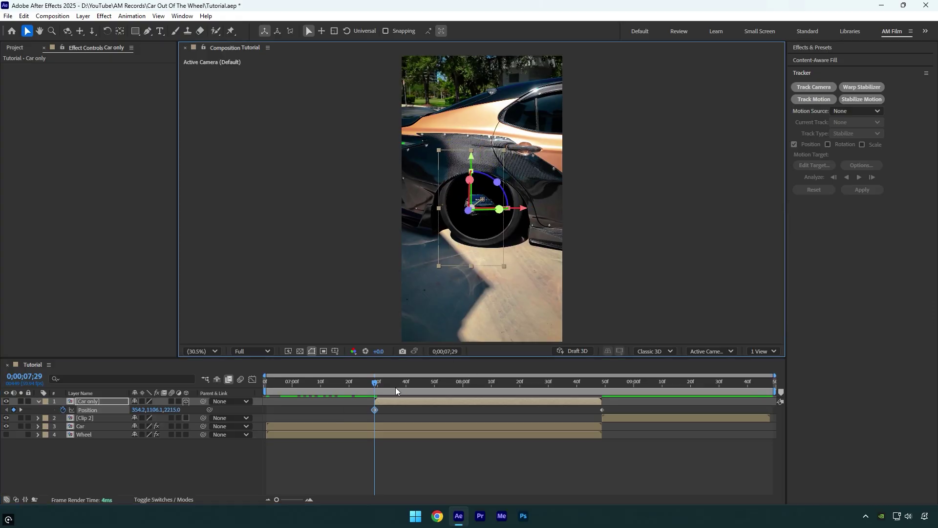
At 0;00;08;05 push the car back and lower, then Easy Ease all three Position keyframes.
left_click_drag(394, 383, 476, 376)
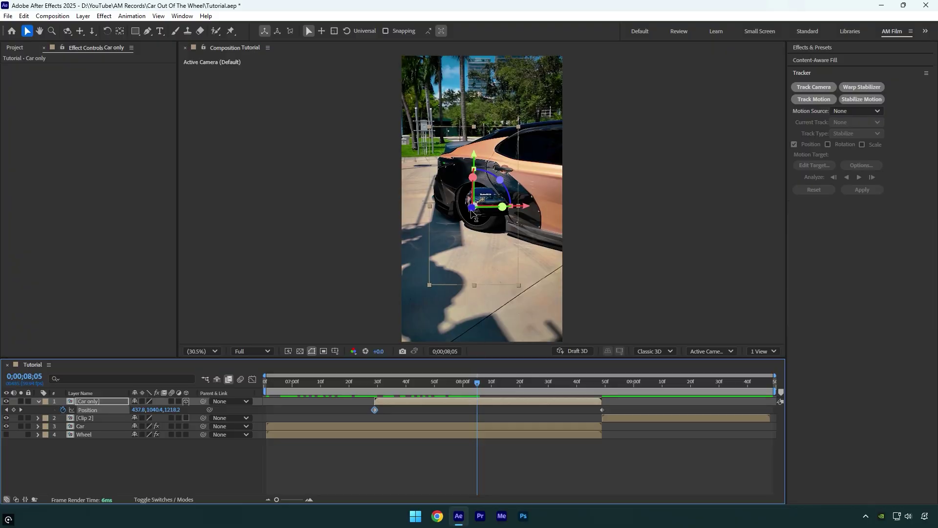
left_click_drag(472, 211, 457, 242)
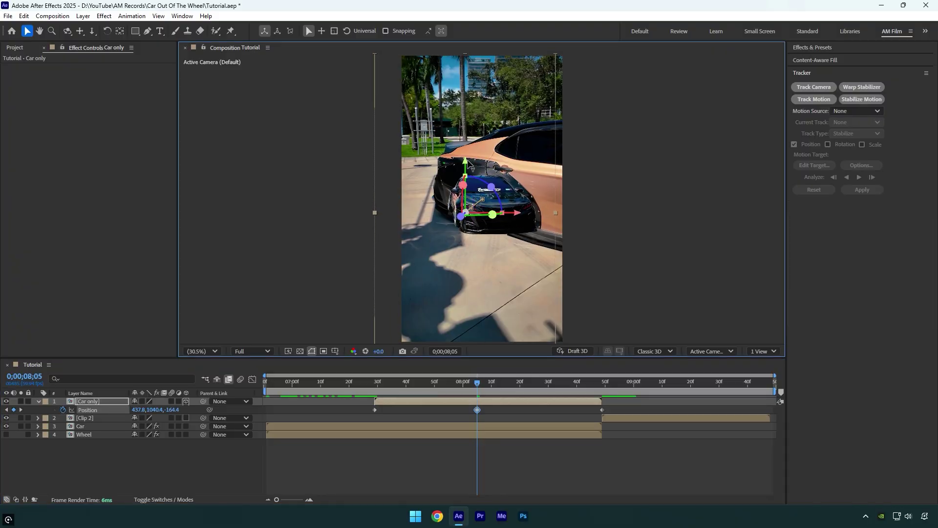
left_click_drag(466, 163, 461, 188)
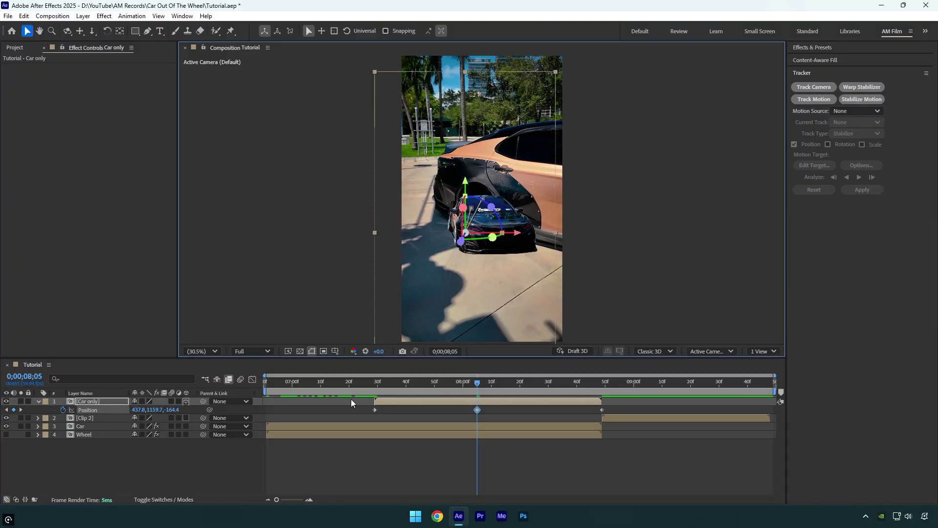
left_click_drag(351, 400, 620, 421)
key("F9")
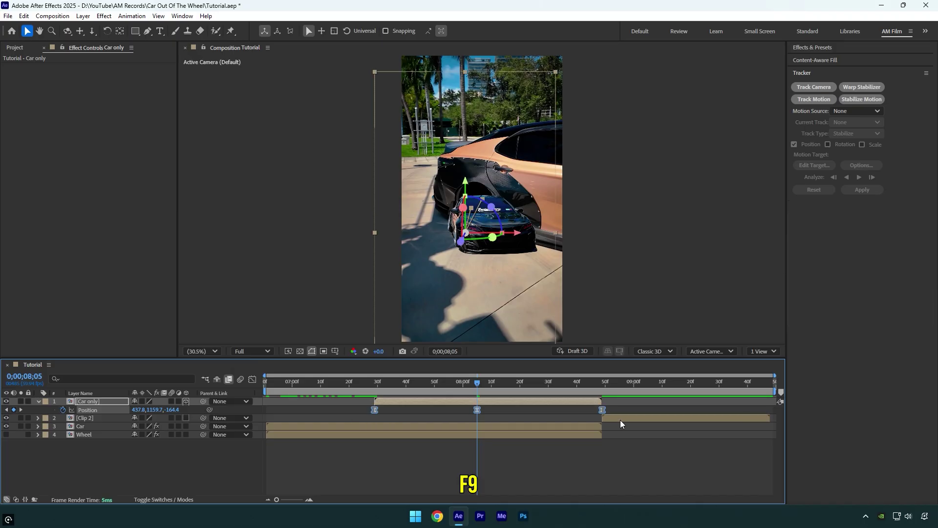
In the speed graph, move the peak earlier, lengthen the middle out-influence, and nearly zero the last in-influence.
left_click(252, 379)
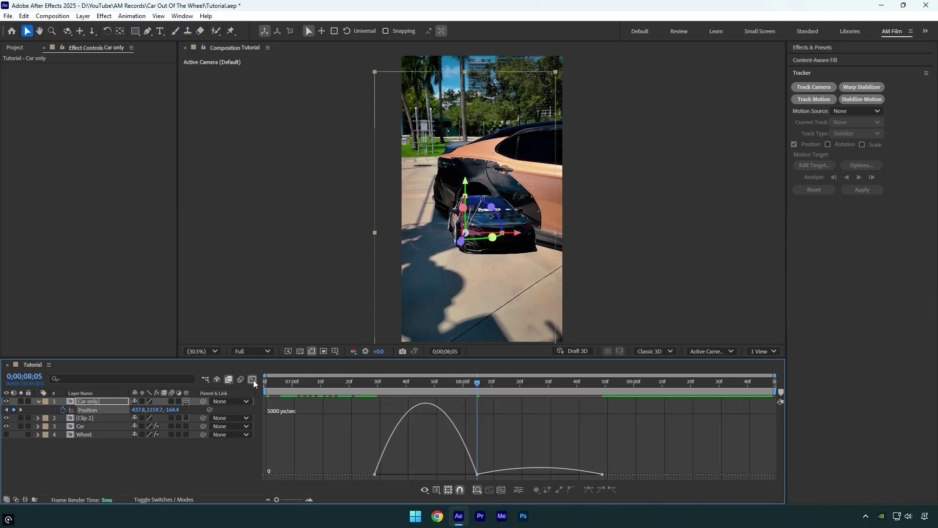
right_click(333, 424)
left_click(360, 338)
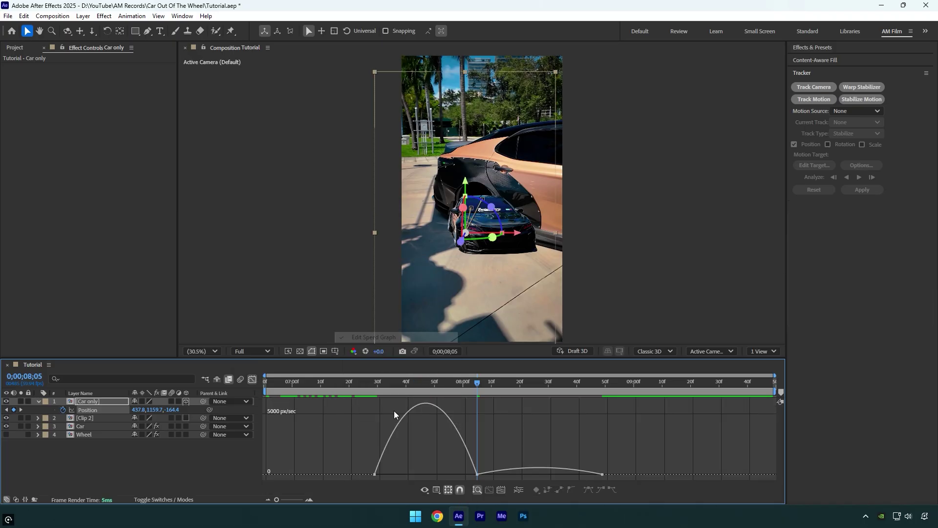
left_click_drag(477, 474, 395, 474)
left_click_drag(499, 475, 520, 475)
left_click_drag(582, 475, 608, 482)
left_click_drag(522, 387, 340, 392)
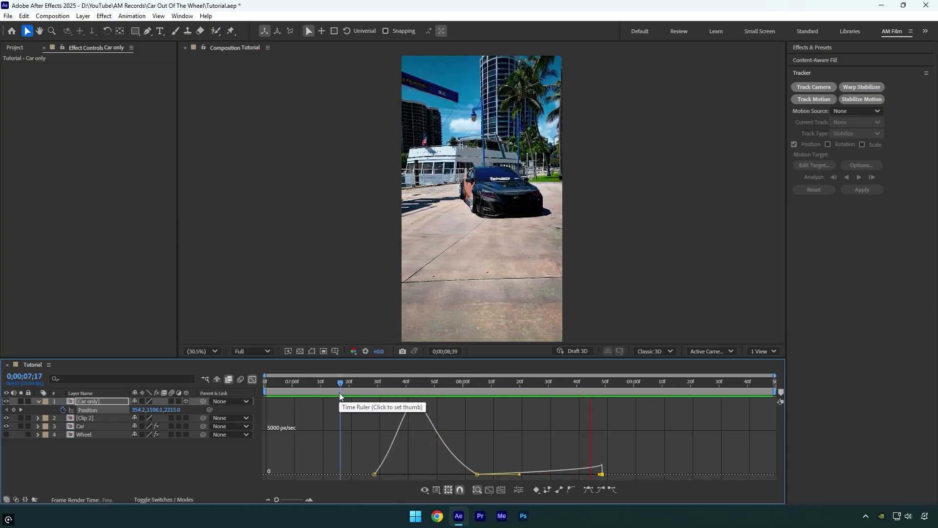
left_click(252, 380)
mouse_move(365, 386)
left_mouse_down()
mouse_move(421, 380)
mouse_move(374, 388)
left_mouse_up()
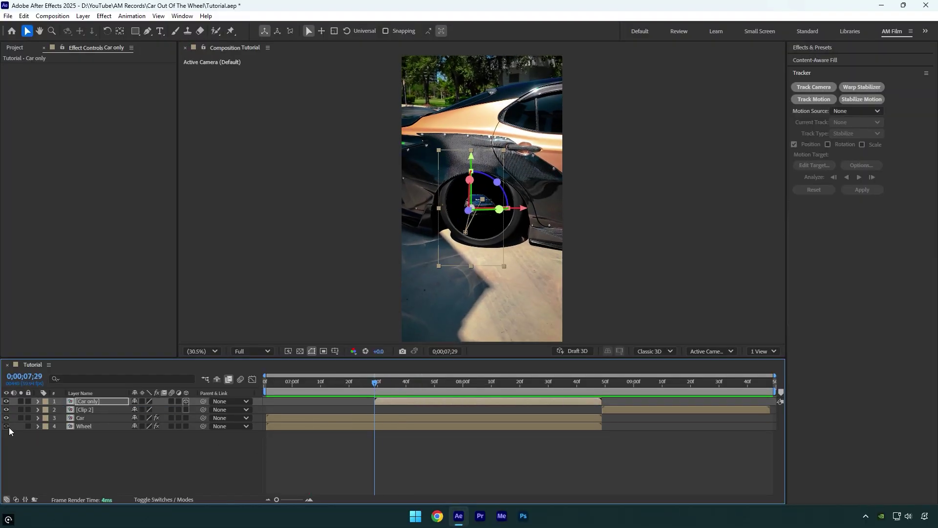
Show Wheel as a 3D layer, key its Position at 7;29, and slide it left out of the arch at 7;45.
left_click(7, 428)
left_click(85, 427)
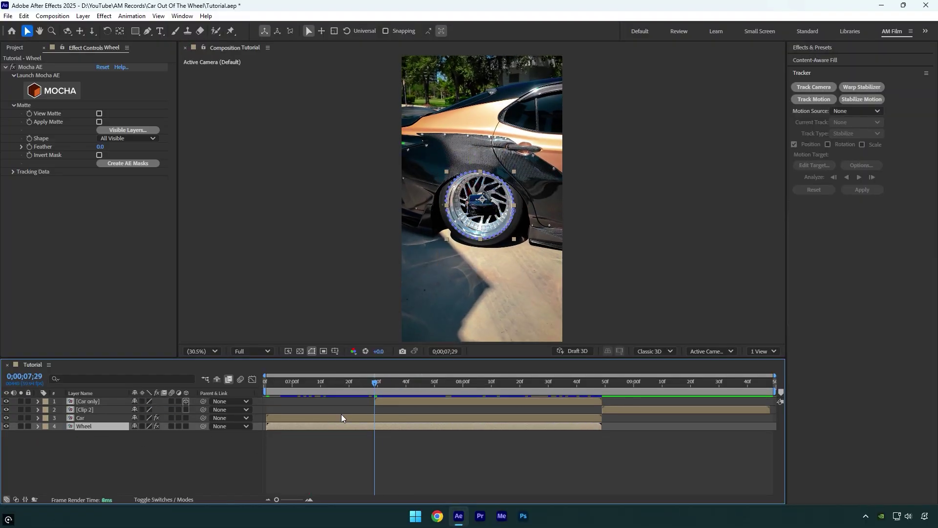
left_click_drag(361, 384, 376, 406)
key("p")
left_click(186, 426)
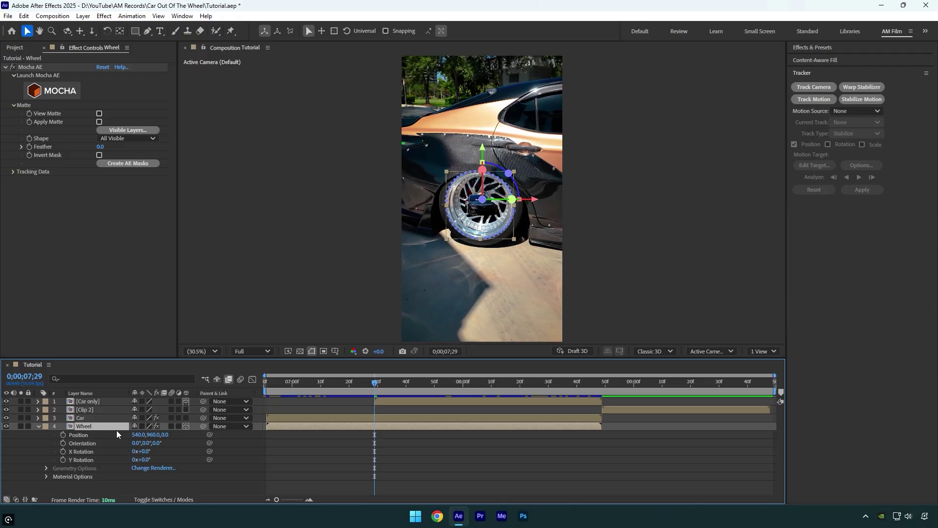
left_click(63, 435)
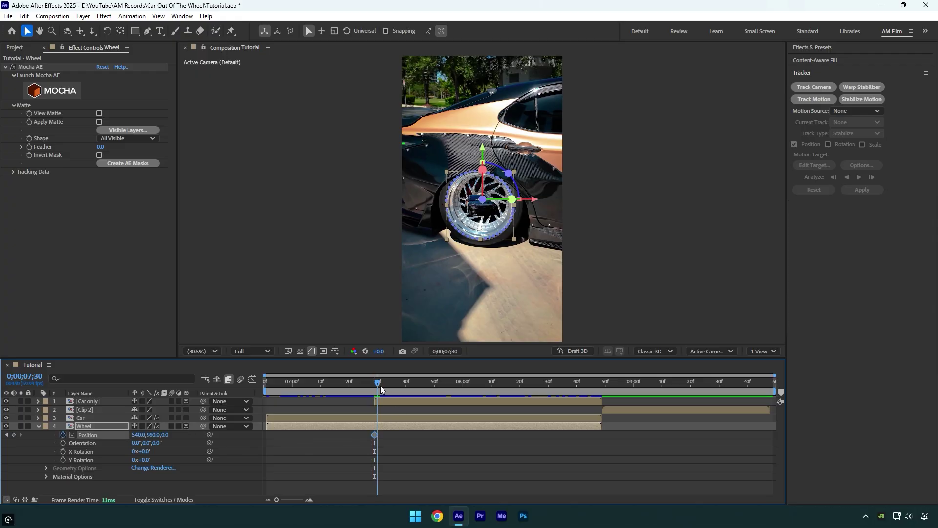
left_click_drag(382, 389, 421, 384)
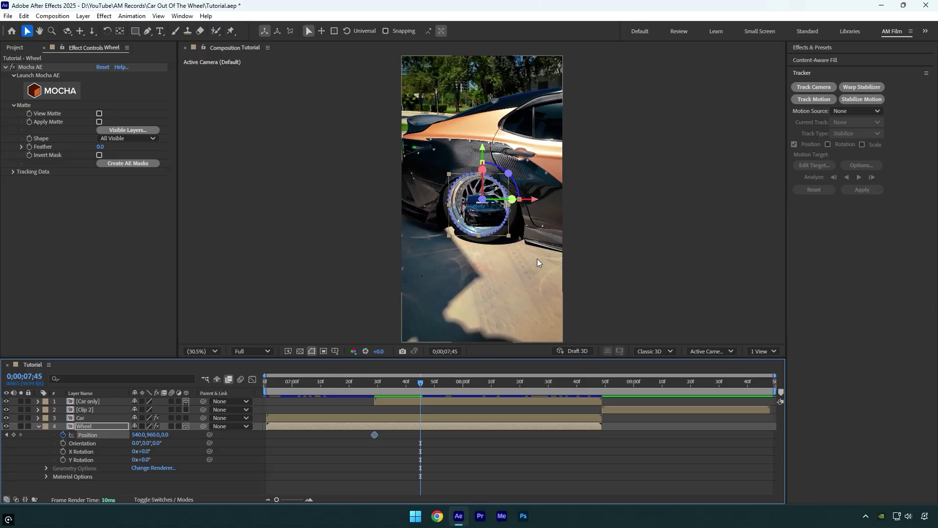
left_click_drag(534, 200, 458, 199)
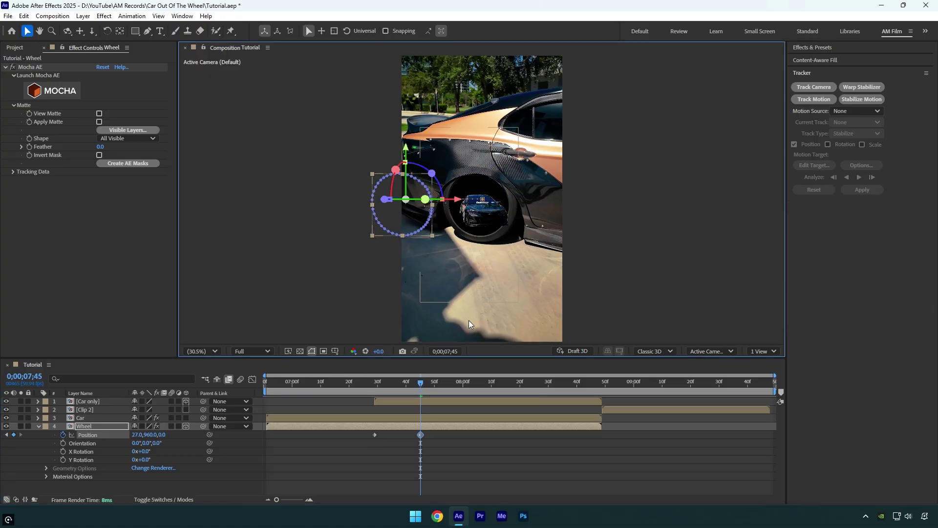
Ease both wheel Position keyframes, soften the stop in the speed graph, and preview the slide.
left_click_drag(458, 455, 359, 437)
key("F9")
left_click(254, 383)
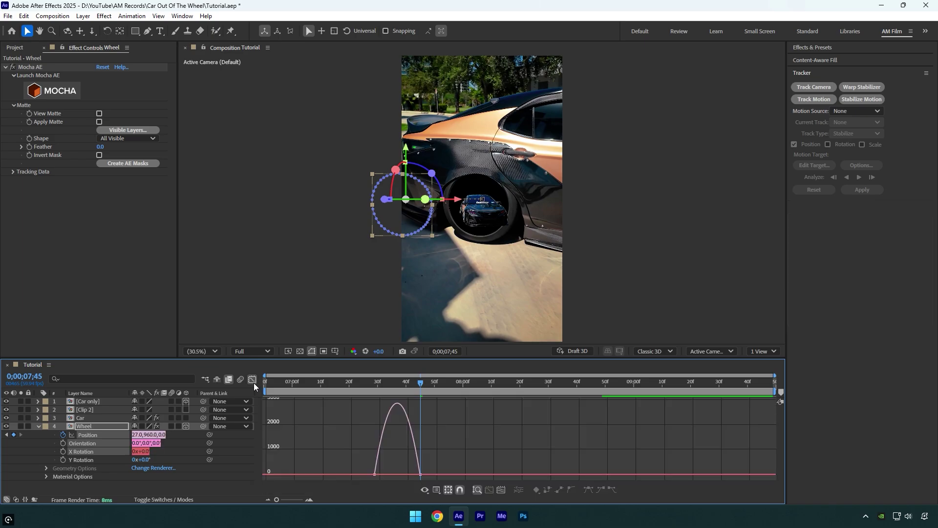
left_click_drag(426, 469, 407, 474)
left_click(254, 382)
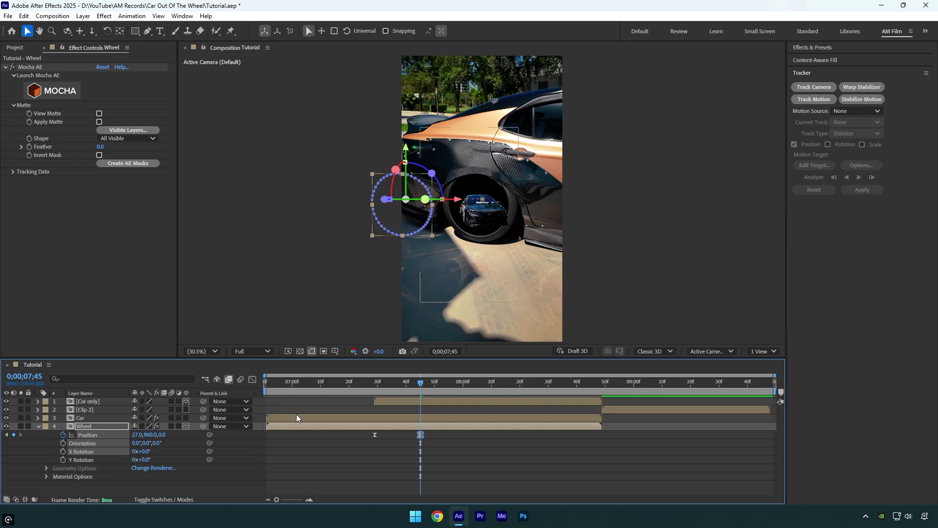
key("u")
left_click_drag(413, 386, 313, 387)
key("space")
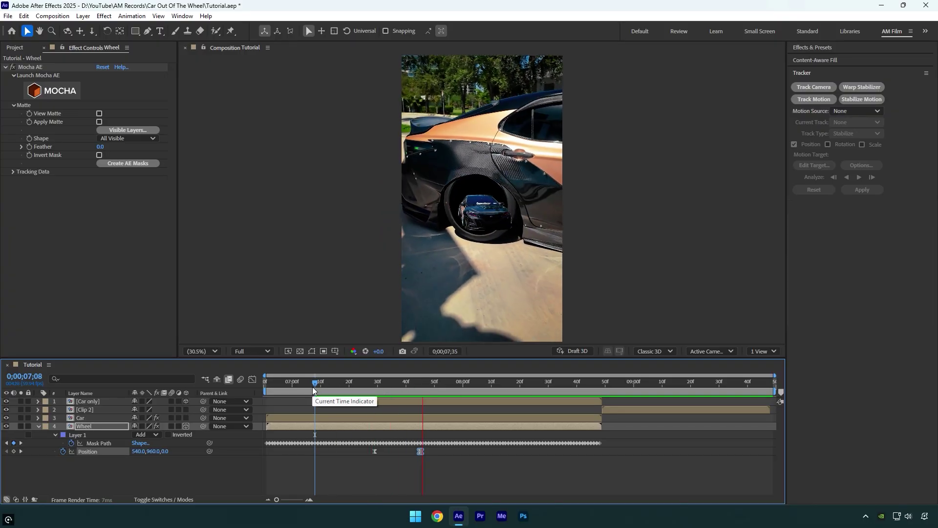
key("space")
key("u")
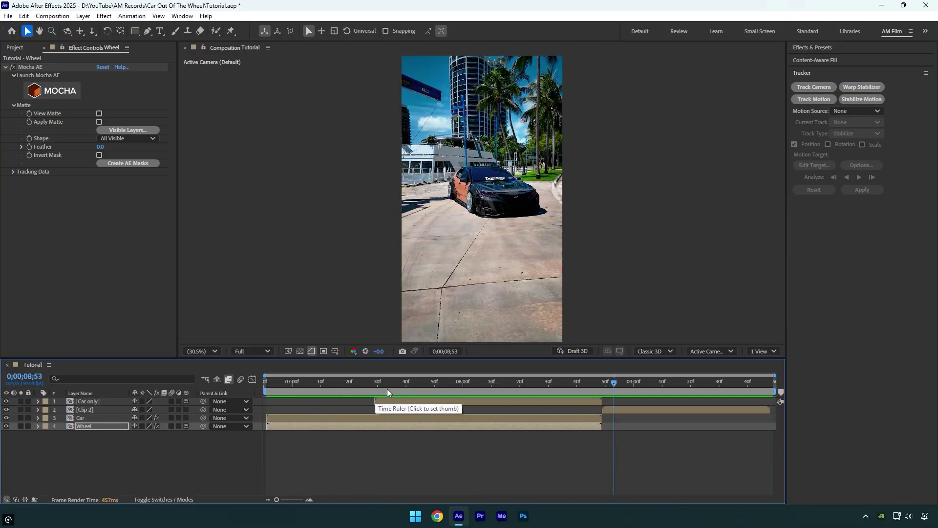
mouse_move(388, 388)
left_mouse_down()
mouse_move(373, 389)
mouse_move(398, 388)
mouse_move(388, 392)
left_mouse_up()
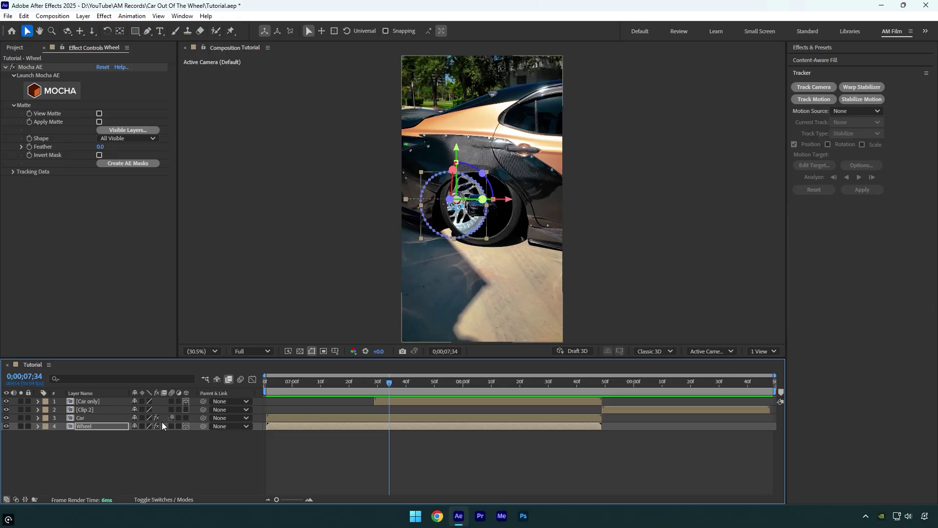
Enable the 3D Layer switch on both Car and Wheel, then scrub the transition frames.
left_click(90, 420)
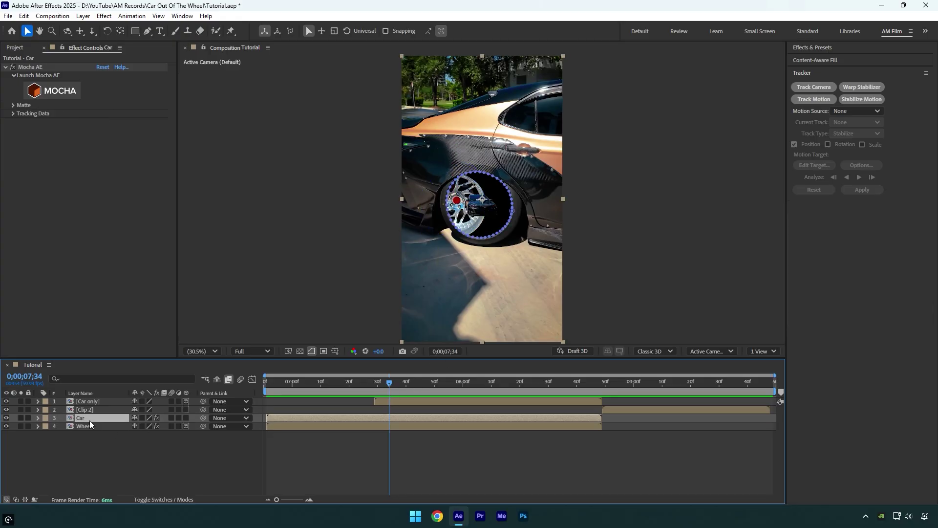
left_click(186, 417)
left_click(186, 427)
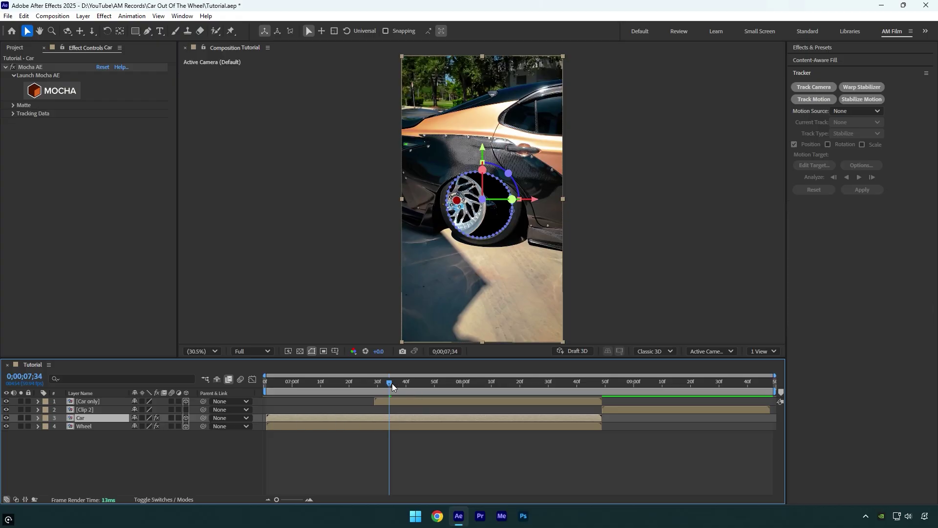
left_click_drag(390, 383, 452, 388)
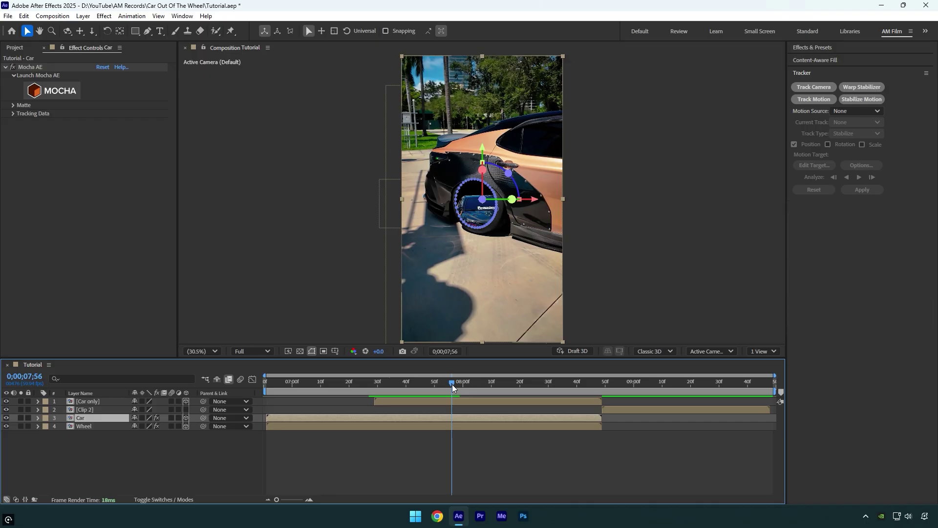
At frame 7;42 duplicate the Car layer and turn off 3D on the Car 2 copy.
left_click_drag(453, 385, 411, 399)
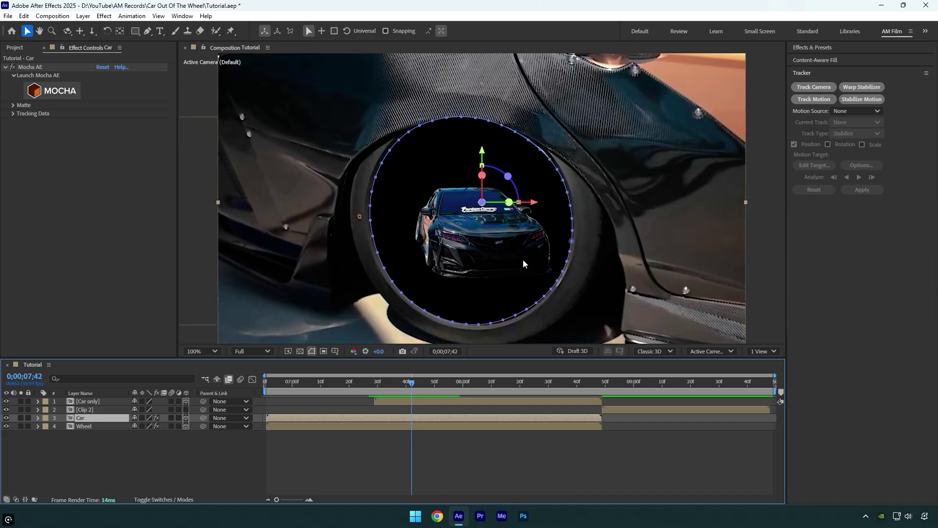
left_click(415, 385)
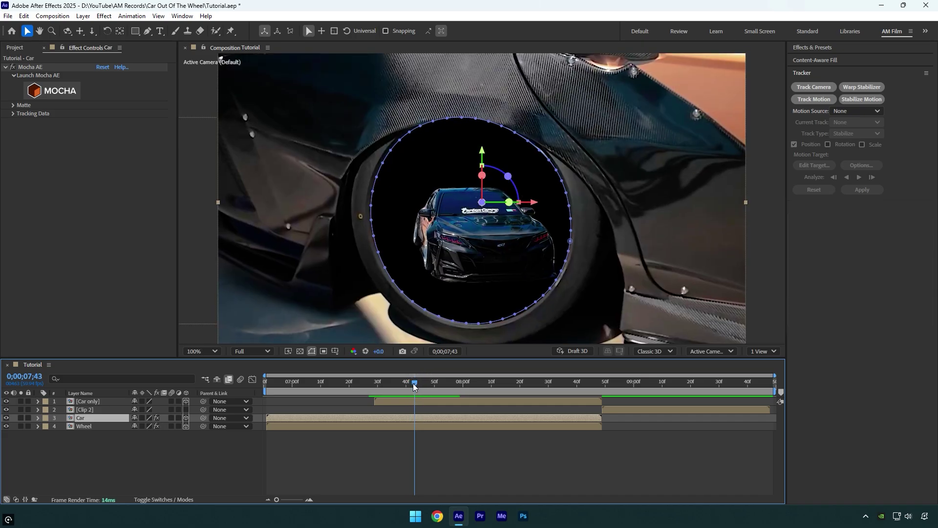
left_click_drag(414, 385, 412, 386)
key("ctrl+d")
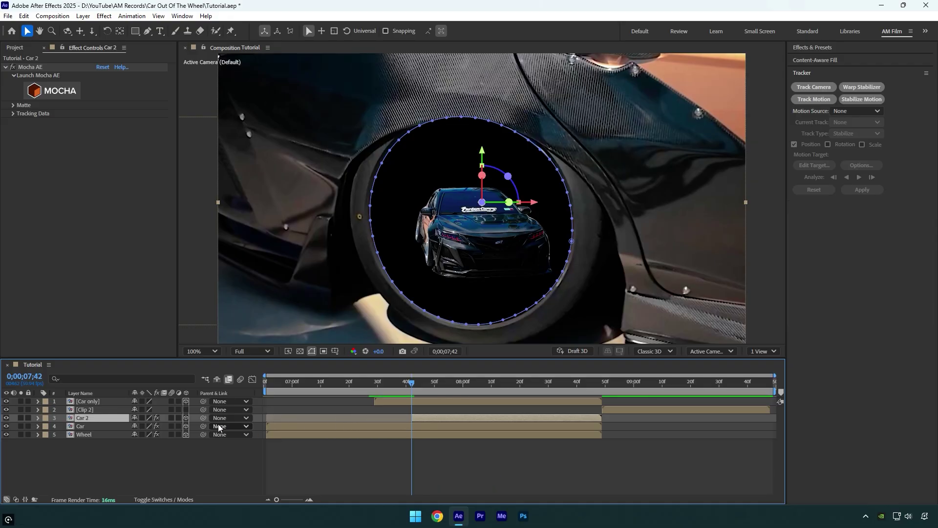
left_click(186, 418)
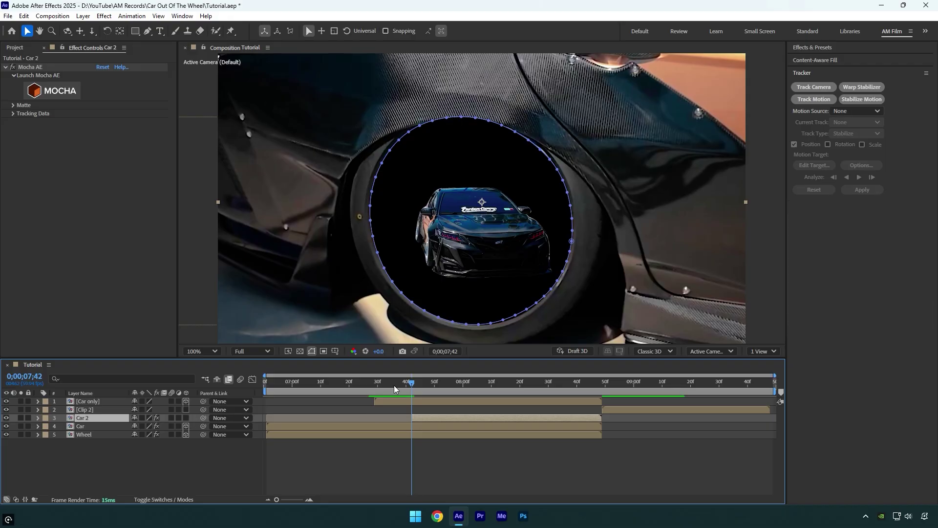
Set the viewer magnification to Fit and return to the start of the timeline.
left_click_drag(399, 387, 430, 391)
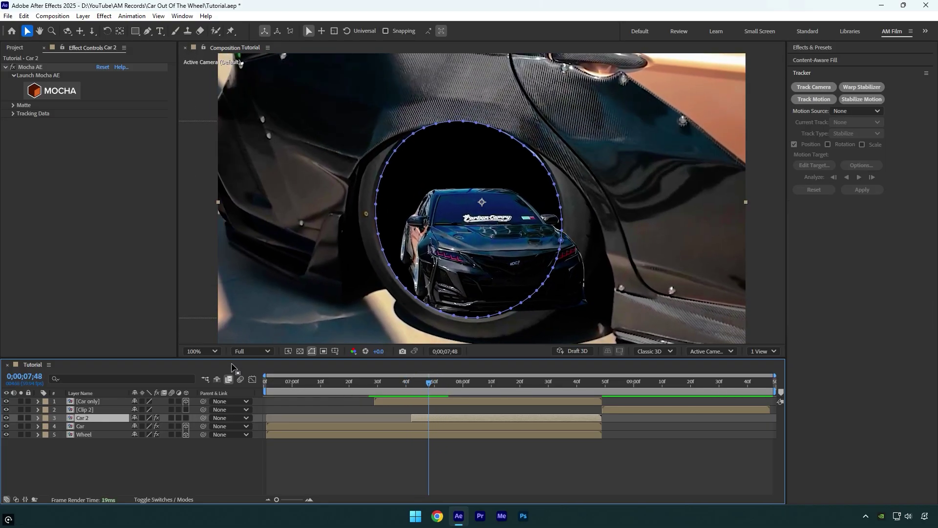
left_click(214, 352)
left_click(212, 170)
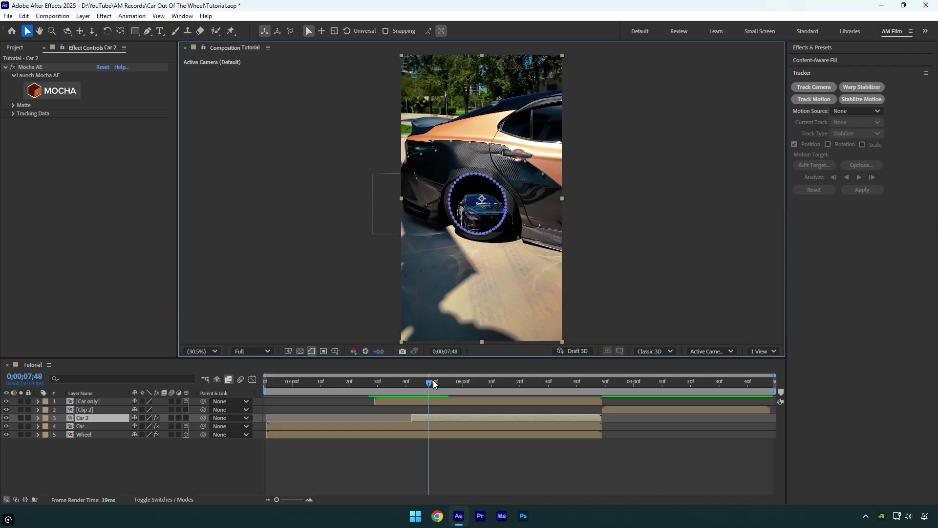
key("Home")
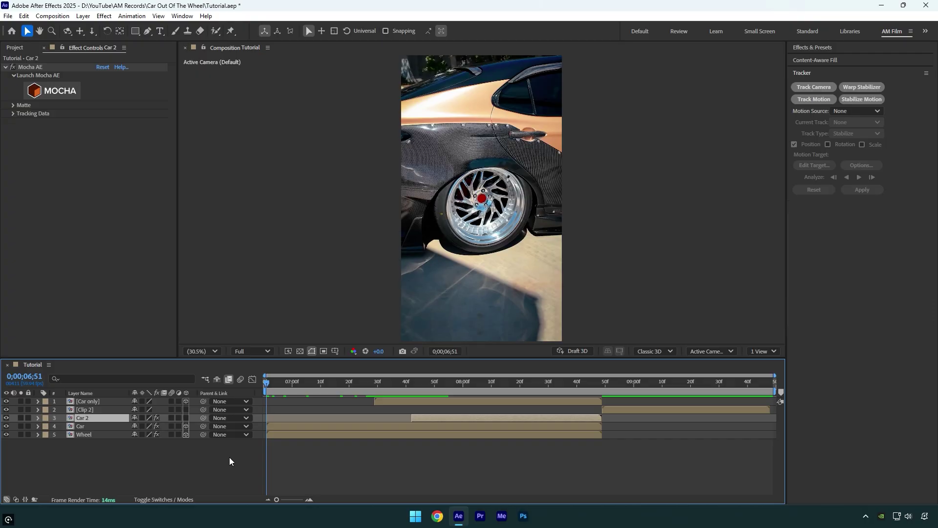
Enable motion blur on the Car only, Car 2, Car and Wheel layers.
left_click(172, 401)
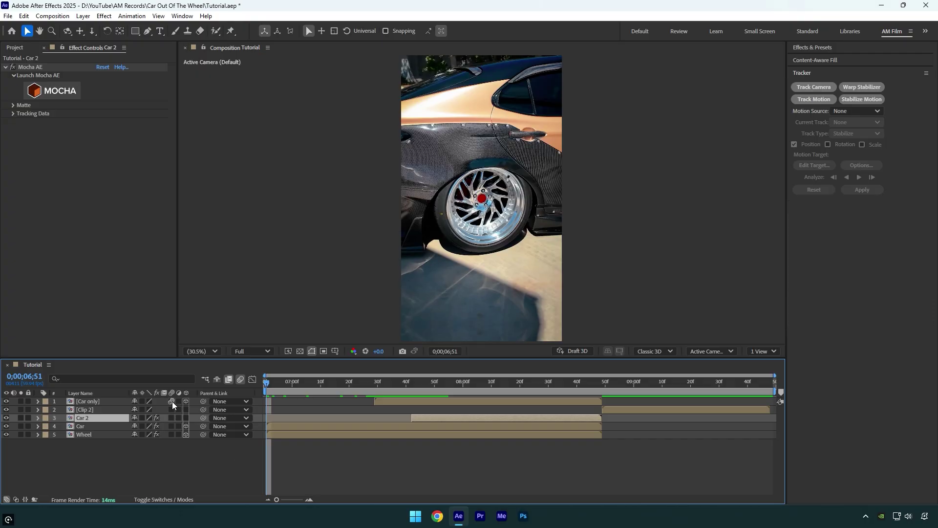
left_click(171, 418)
left_click(171, 427)
left_click(171, 434)
Play back the motion-blurred transition, then move to frame 8;49 and select the Clip 2 layer.
left_click(166, 463)
key("space")
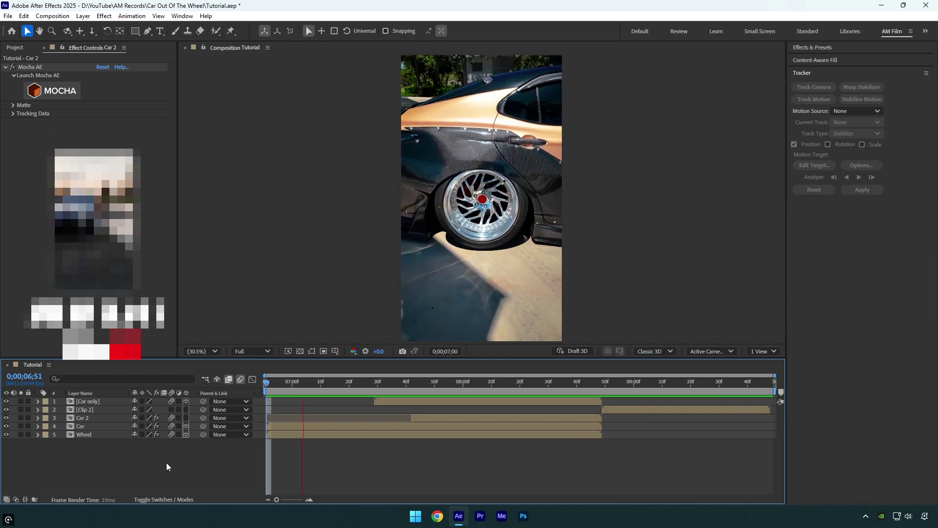
left_click_drag(394, 386, 605, 387)
left_click(614, 410)
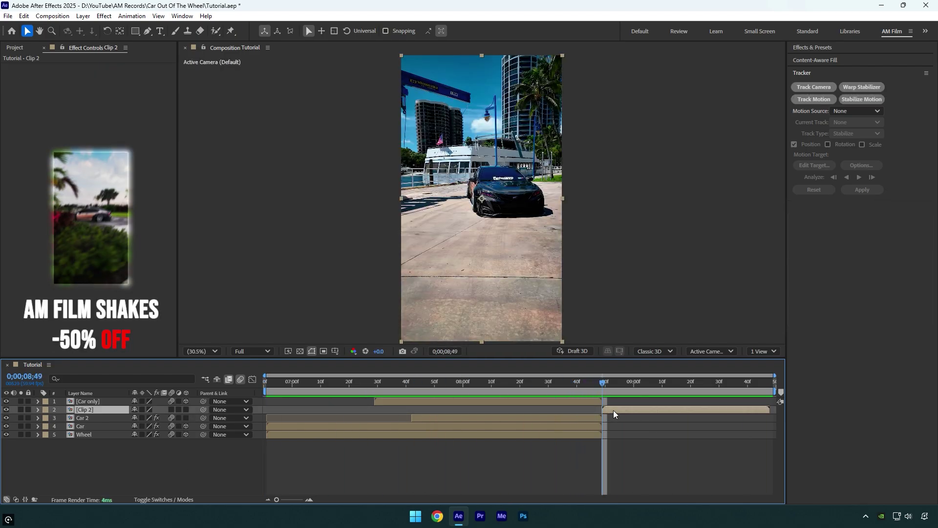